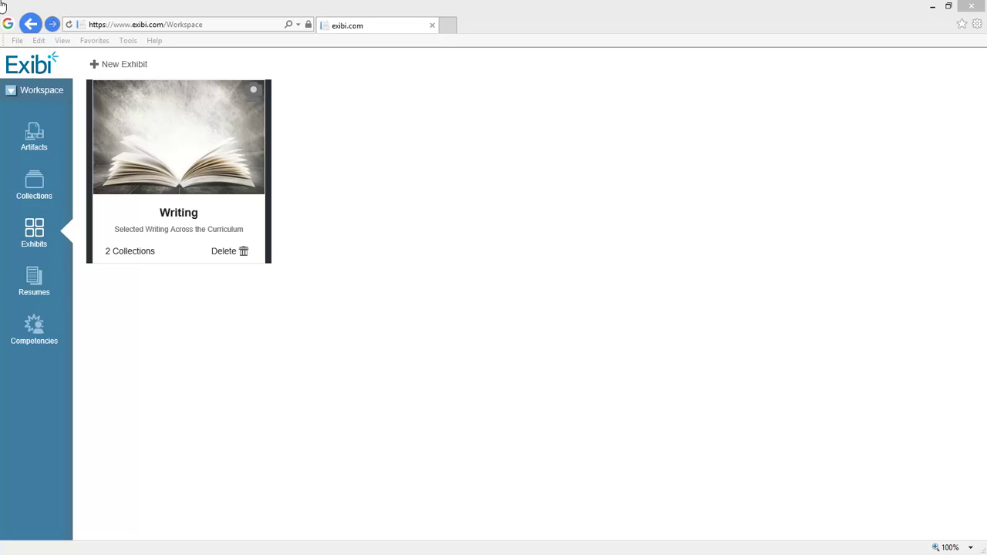
# - Review the Writing exhibit by viewing the Stories collection and its Stormy Night text, and open the Poems collection
pyautogui.click(164, 160)
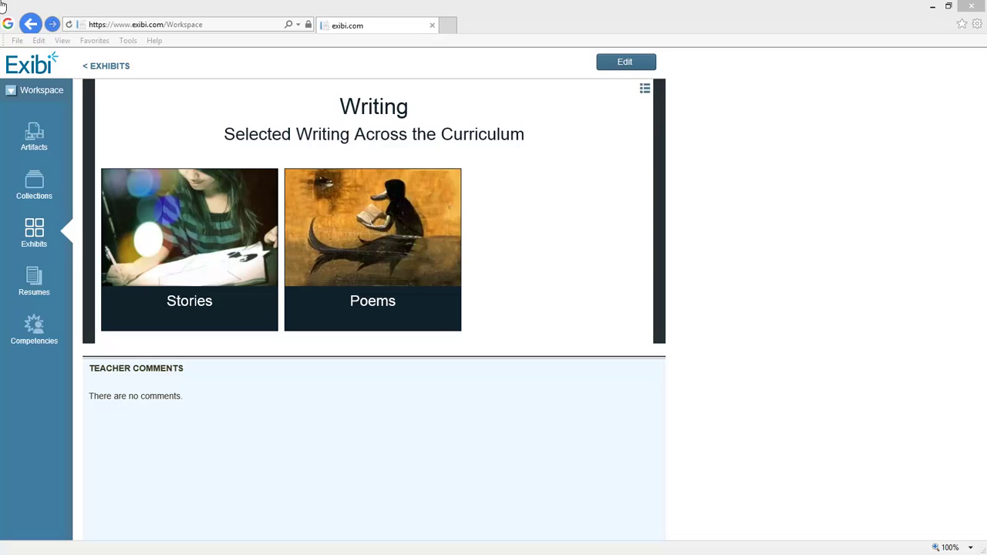
pyautogui.click(168, 274)
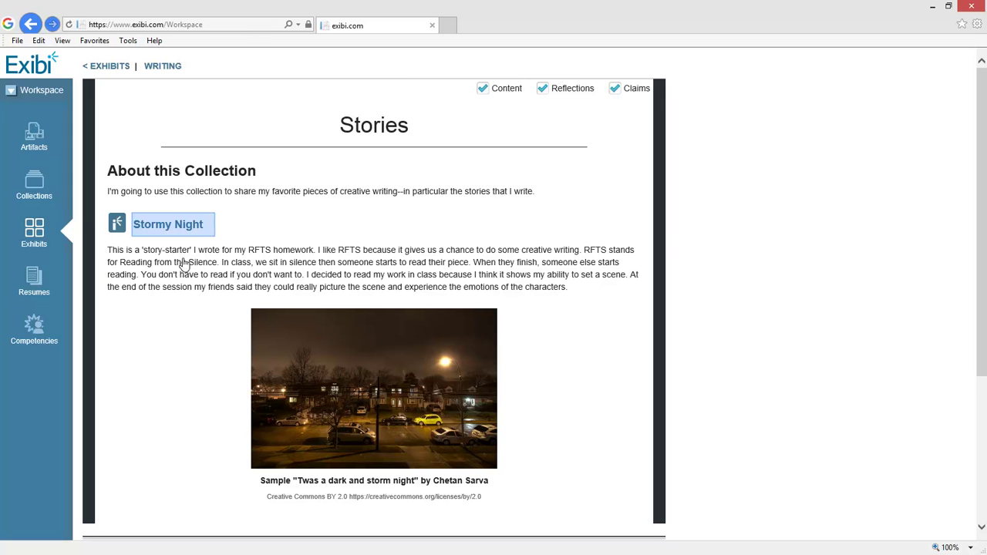
pyautogui.click(191, 225)
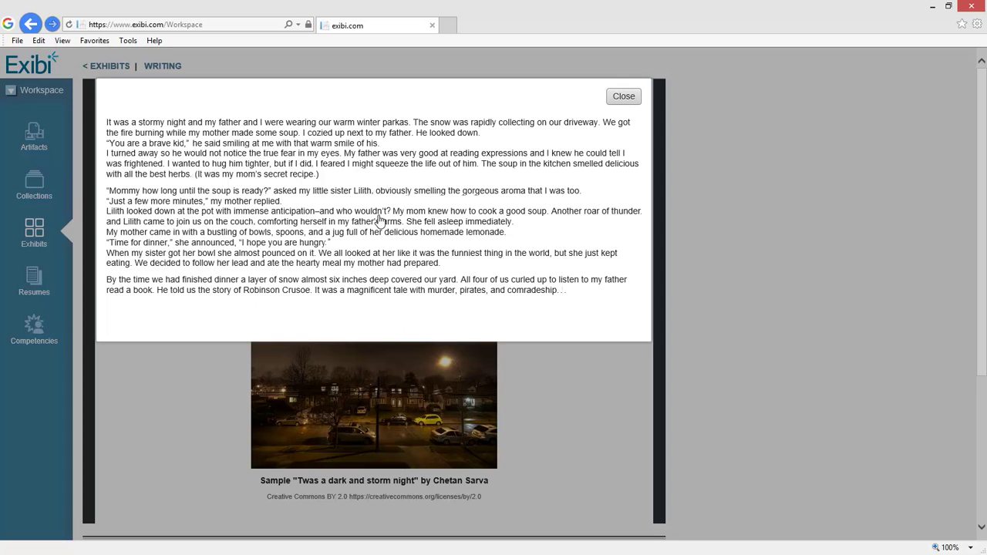
pyautogui.click(627, 98)
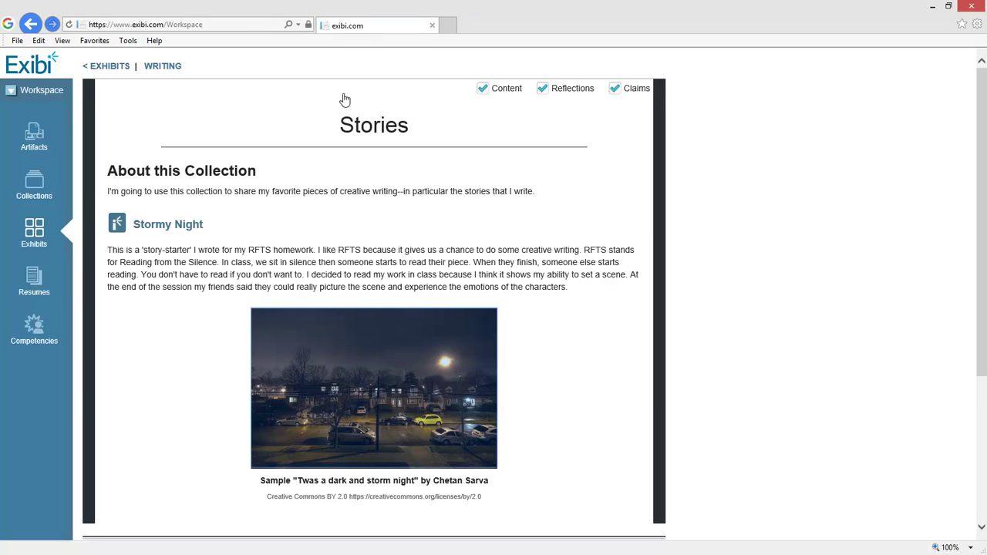
pyautogui.click(170, 67)
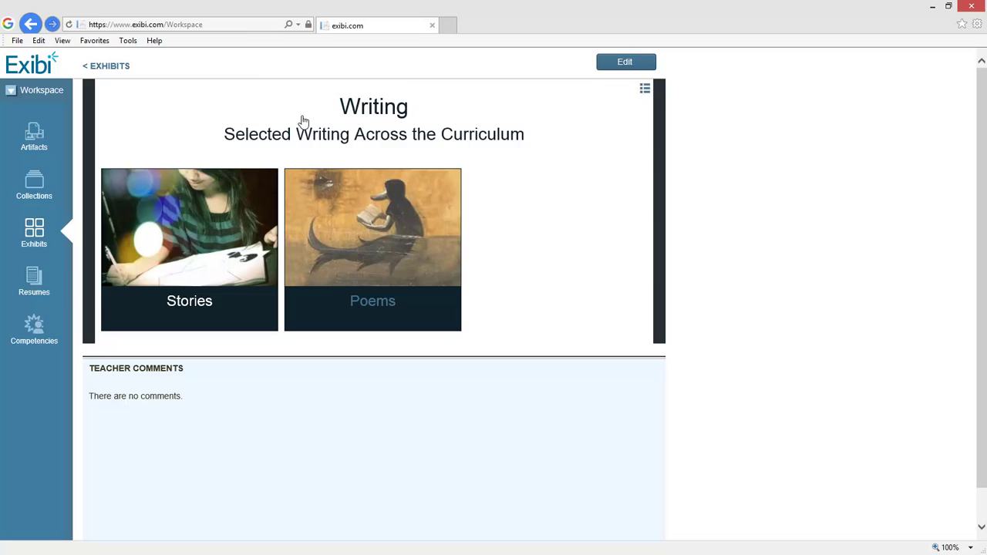
pyautogui.click(346, 268)
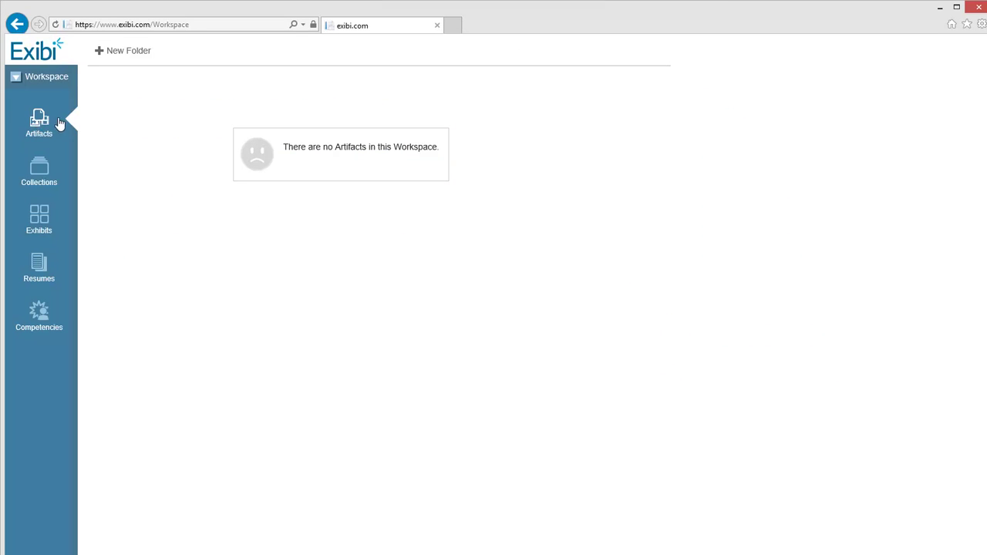
# - Create a new artifacts folder and name it "Creative Writing"
pyautogui.click(134, 52)
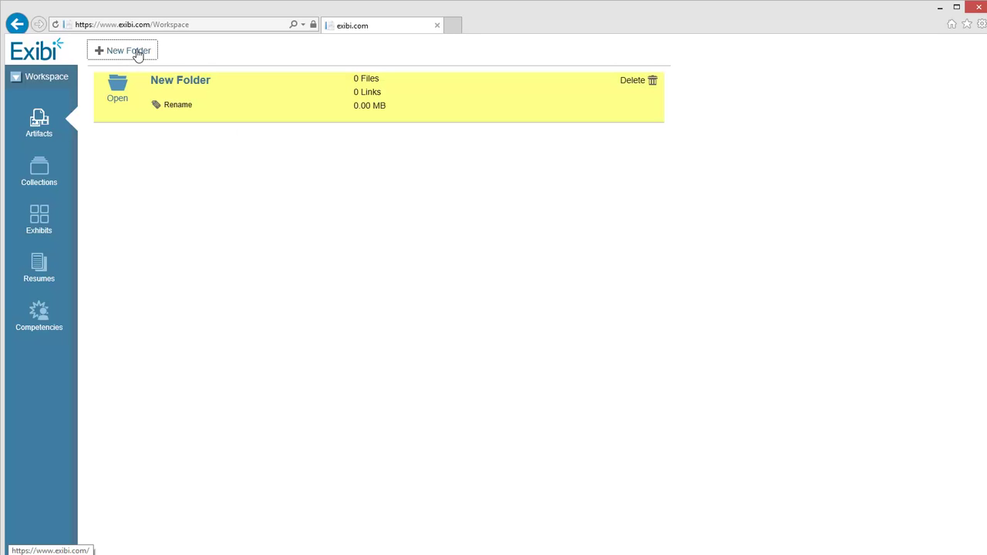
pyautogui.click(178, 106)
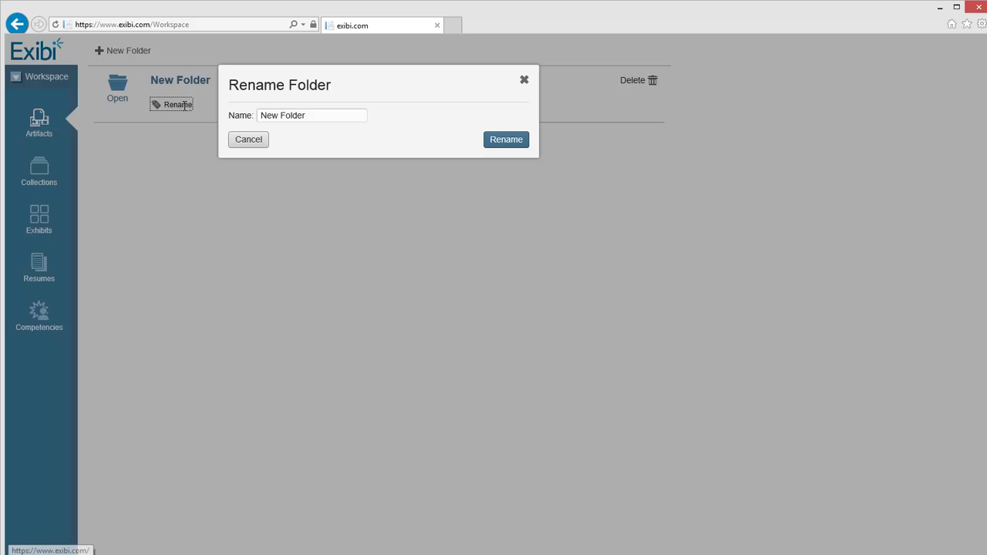
pyautogui.click(314, 114)
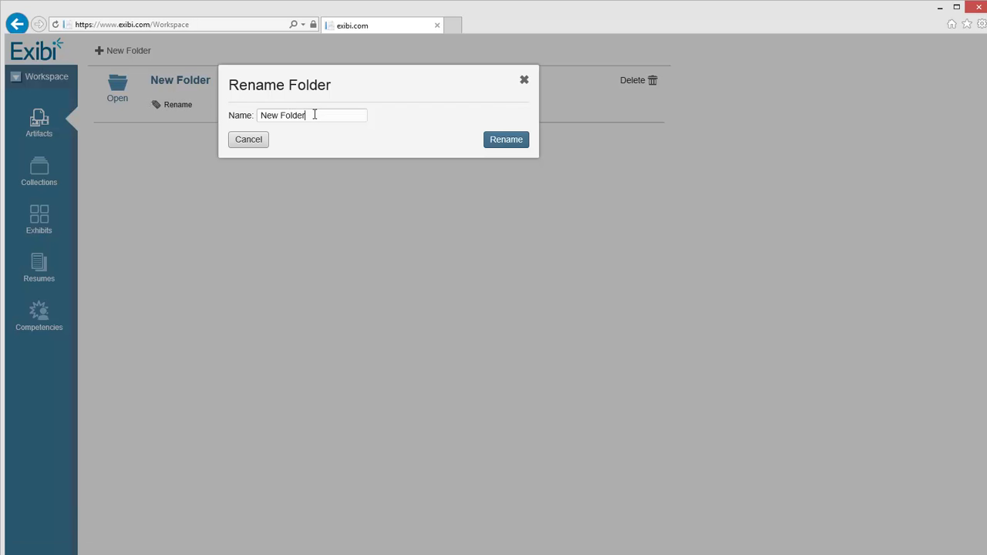
pyautogui.hotkey('ctrl', 'a')
pyautogui.write('Creative Writing')
pyautogui.click(505, 144)
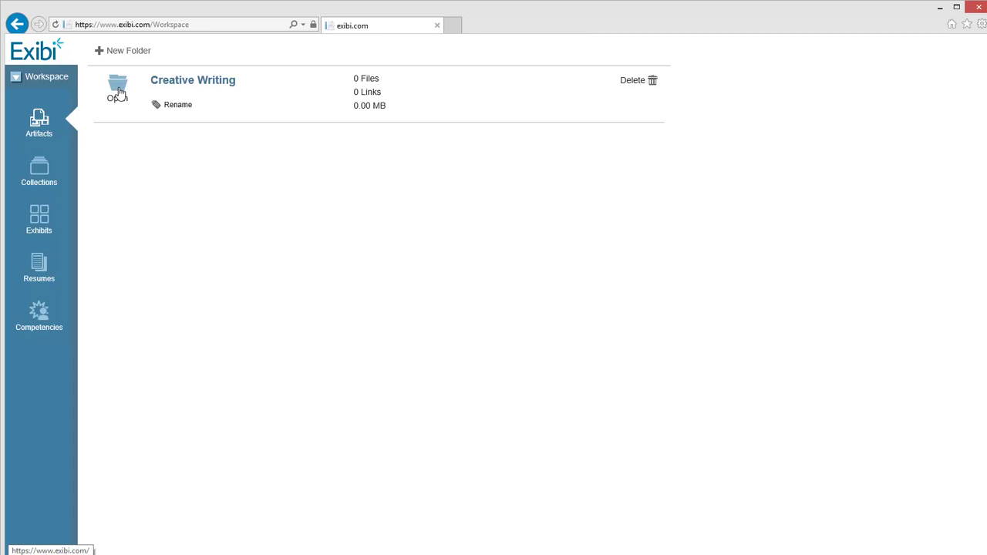
# - Upload illustrated poem.doc from the "artifacts for My First Exhibit video" folder as a file artifact in the Creative Writing folder
pyautogui.click(208, 84)
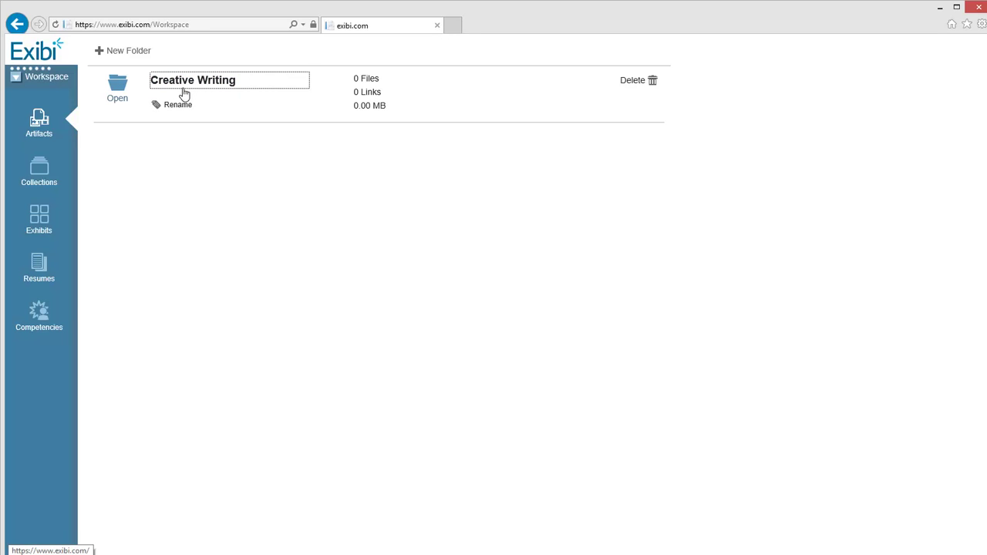
pyautogui.click(184, 94)
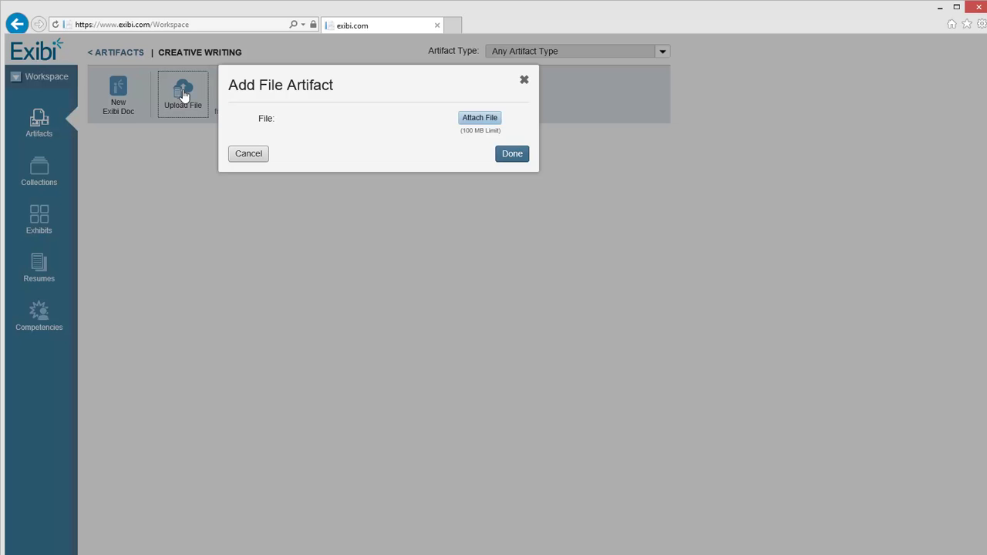
pyautogui.click(482, 120)
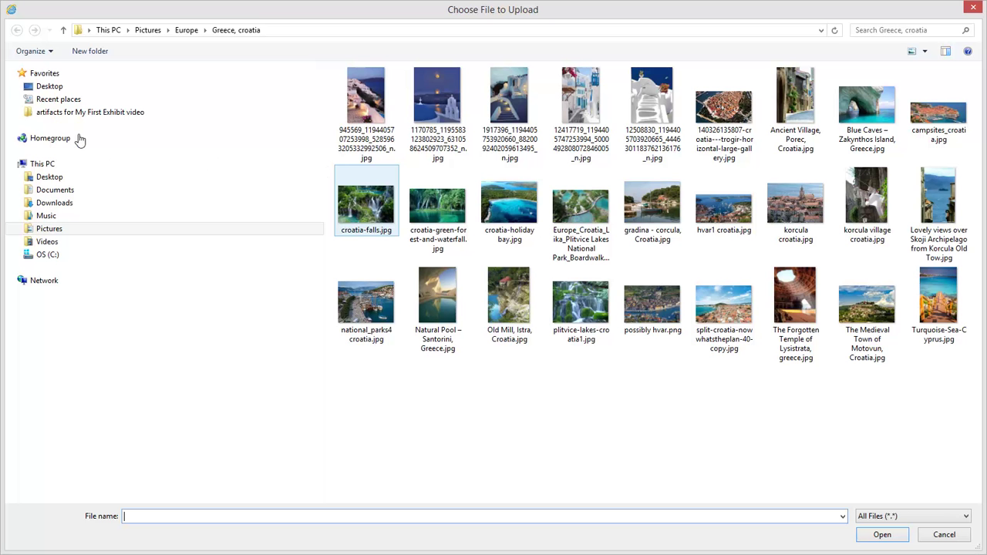
pyautogui.click(64, 113)
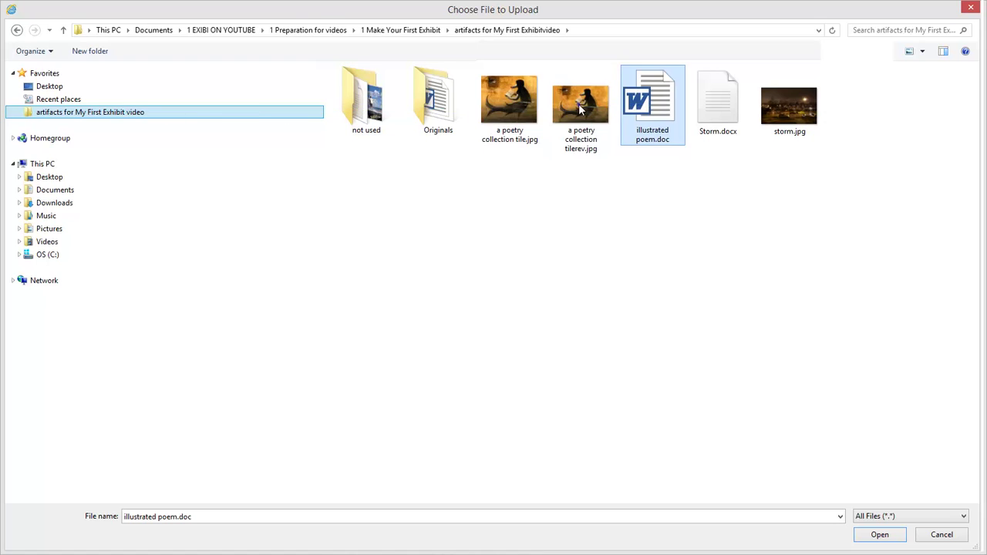
pyautogui.press('Return')
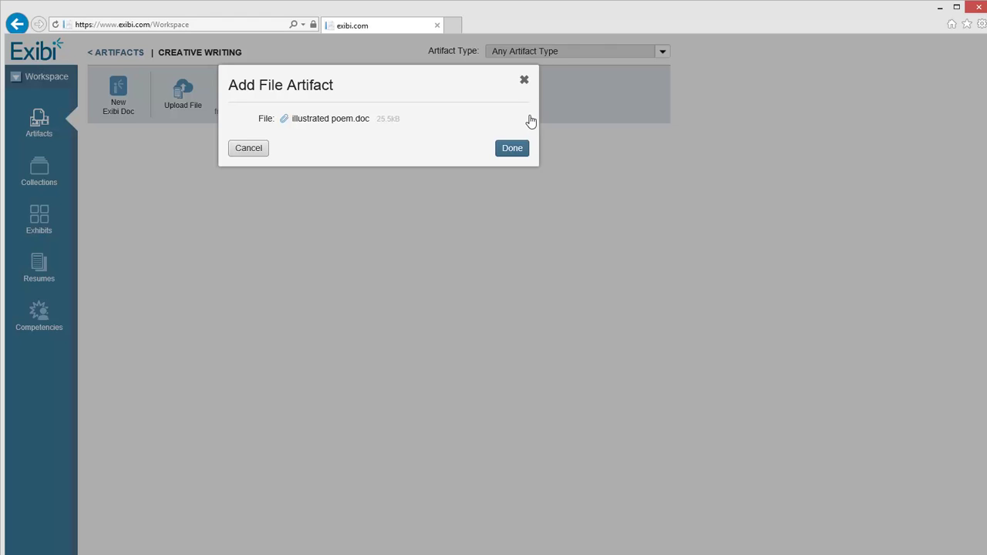
pyautogui.click(512, 148)
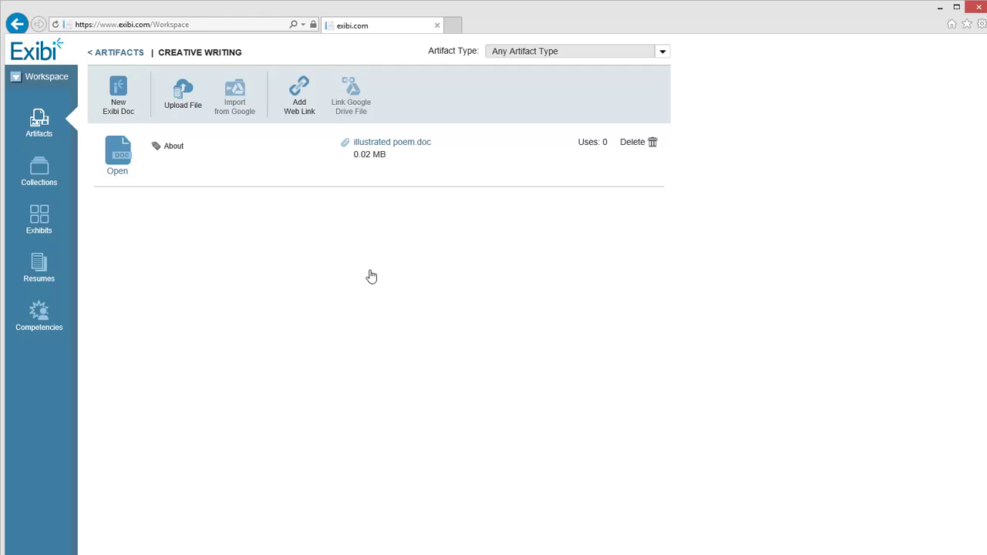
# - Add the annotation "book review in the form of a poem" to the illustrated poem.doc artifact
pyautogui.click(174, 148)
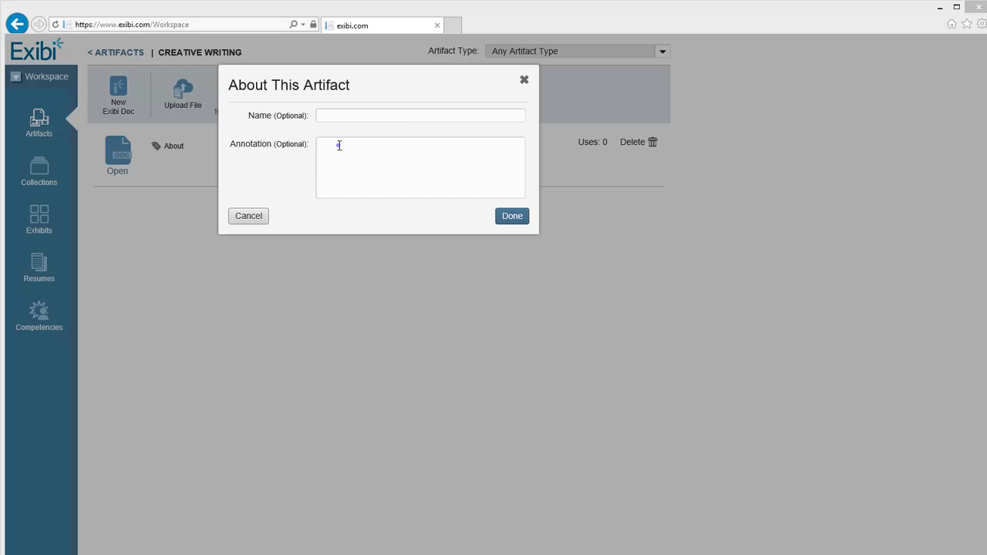
pyautogui.write('book review in the form of a poem')
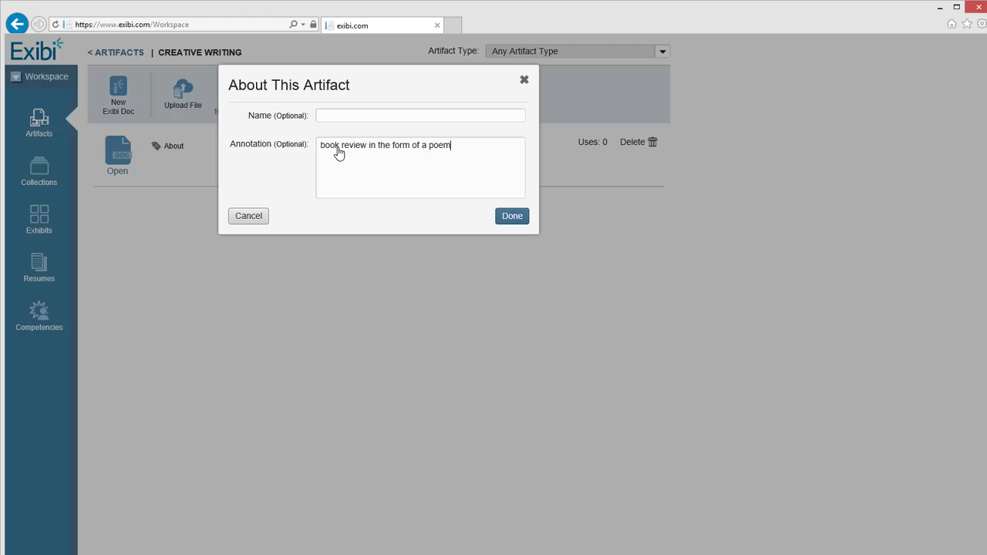
pyautogui.click(513, 217)
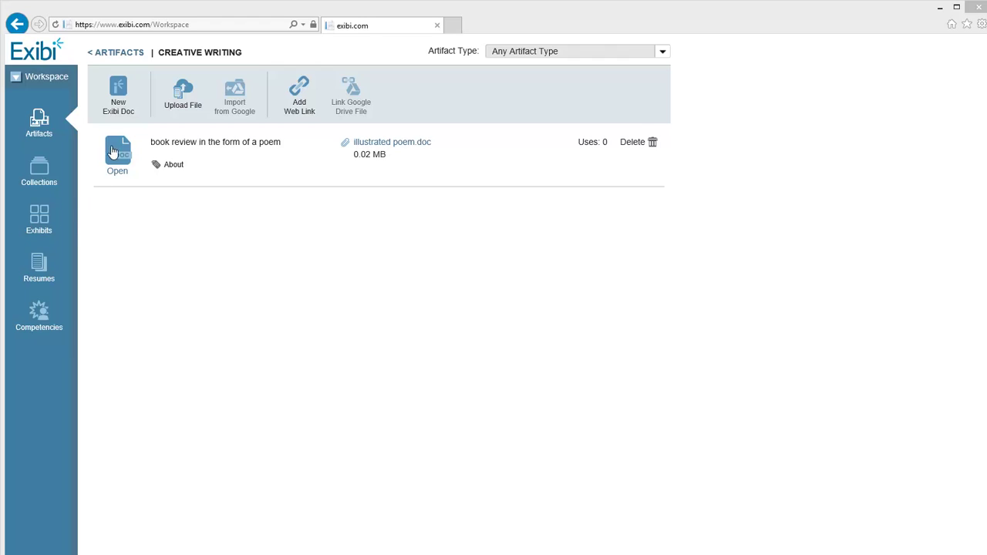
# - Create an Exibi Doc named "Storm" containing the copied stormy night story text, and save it
pyautogui.click(118, 96)
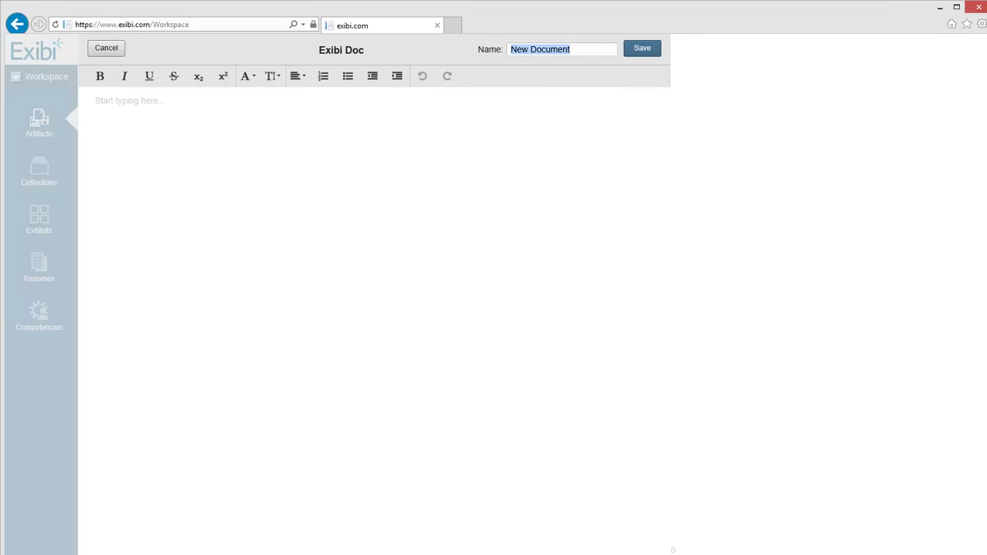
pyautogui.tripleClick(572, 51)
pyautogui.write('Storm')
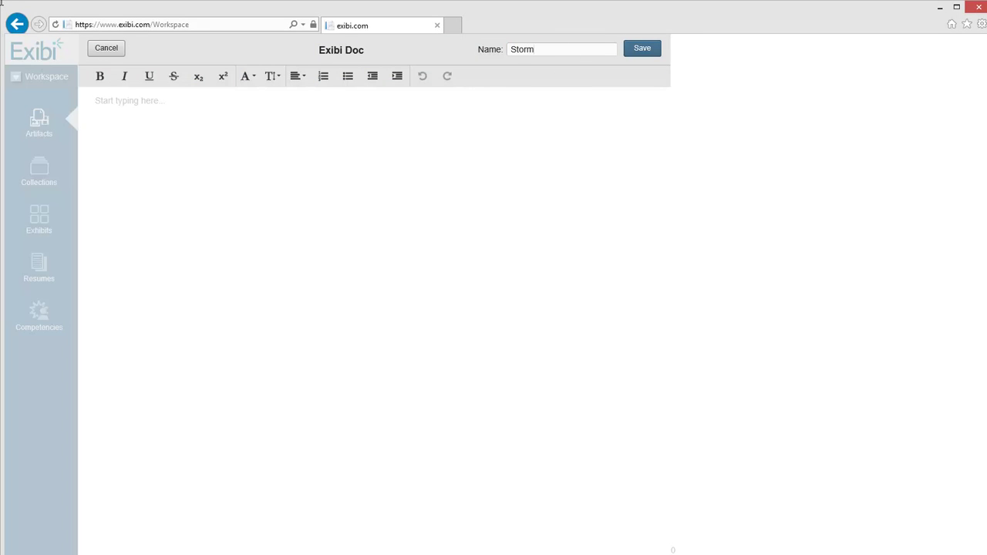
pyautogui.click(117, 103)
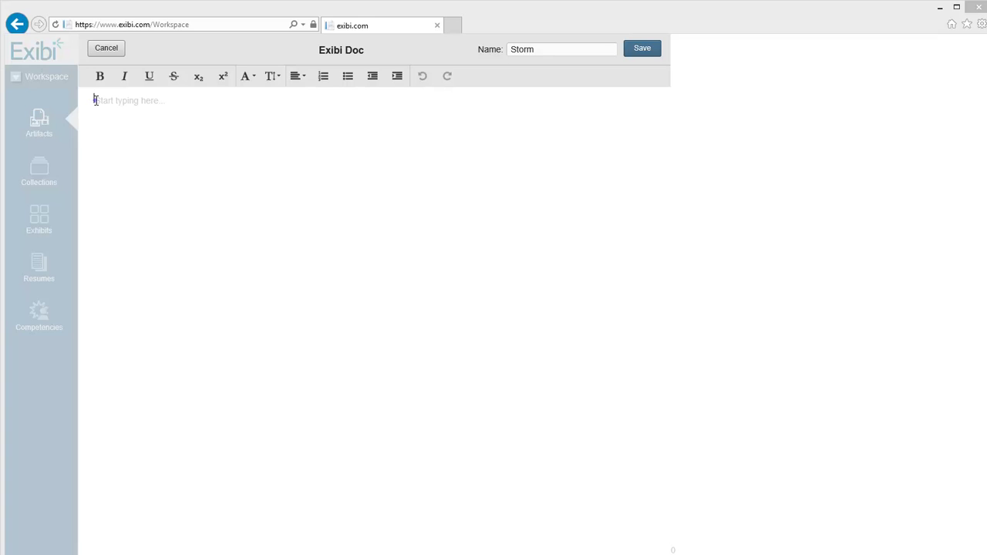
pyautogui.hotkey('ctrl', 'v')
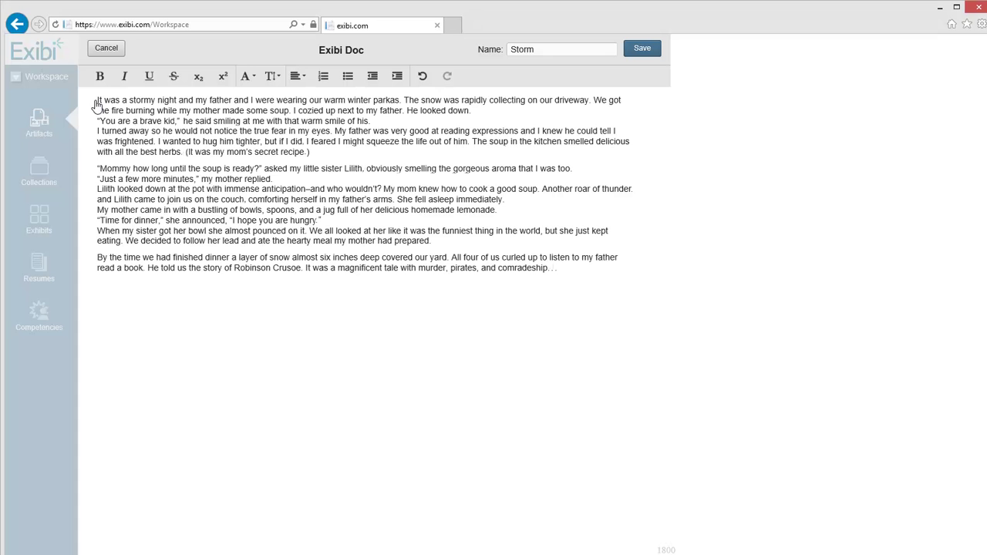
pyautogui.click(643, 50)
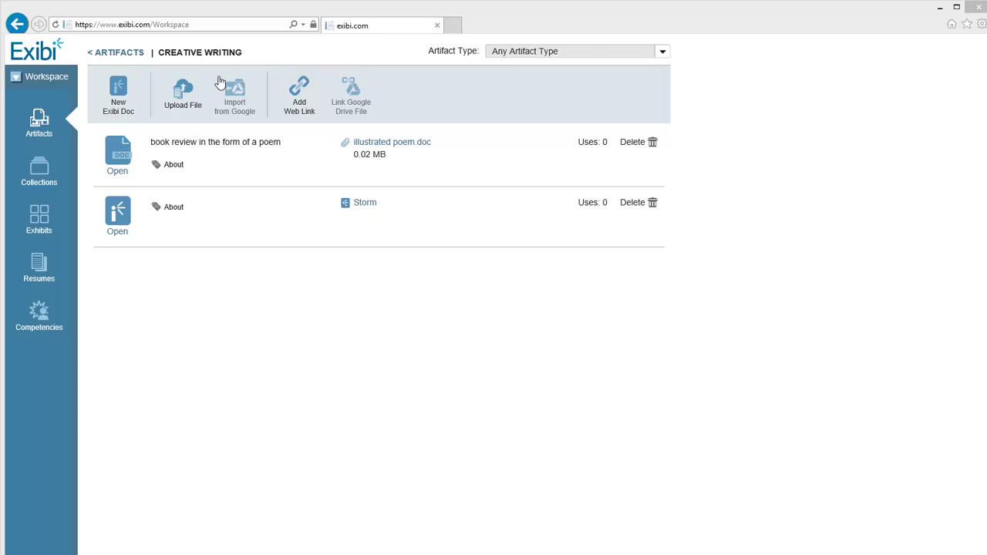
# - Upload the image storm.jpg as a file artifact in the Creative Writing folder
pyautogui.click(182, 110)
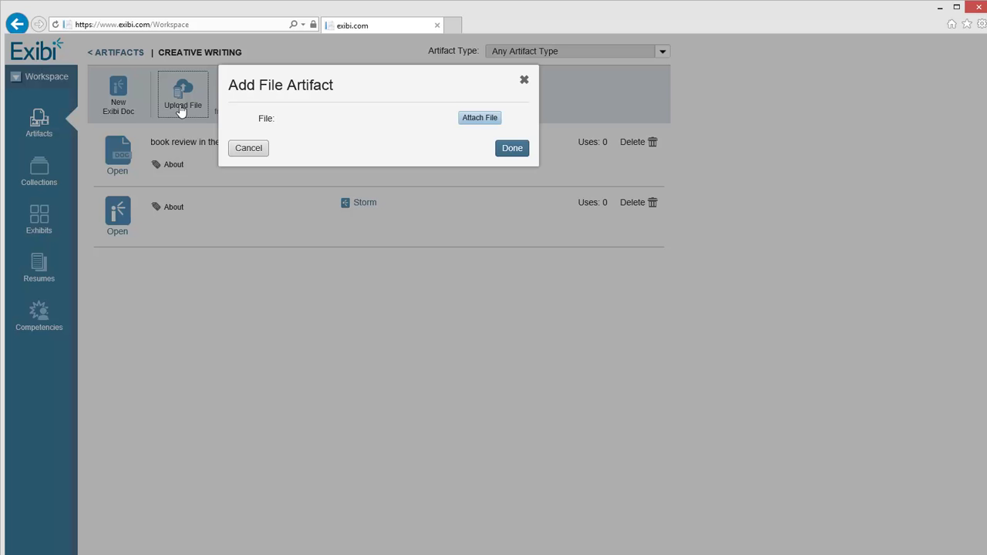
pyautogui.click(479, 119)
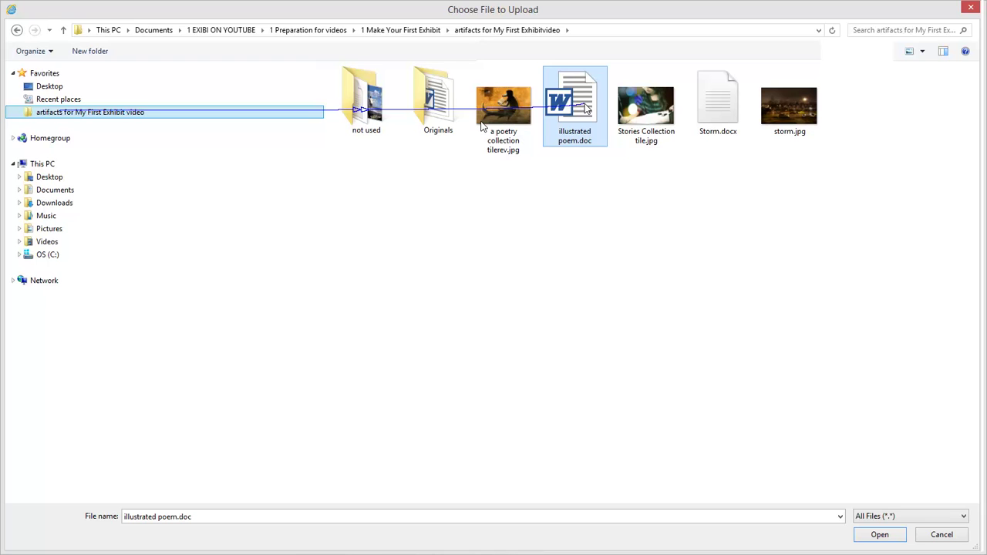
pyautogui.doubleClick(797, 113)
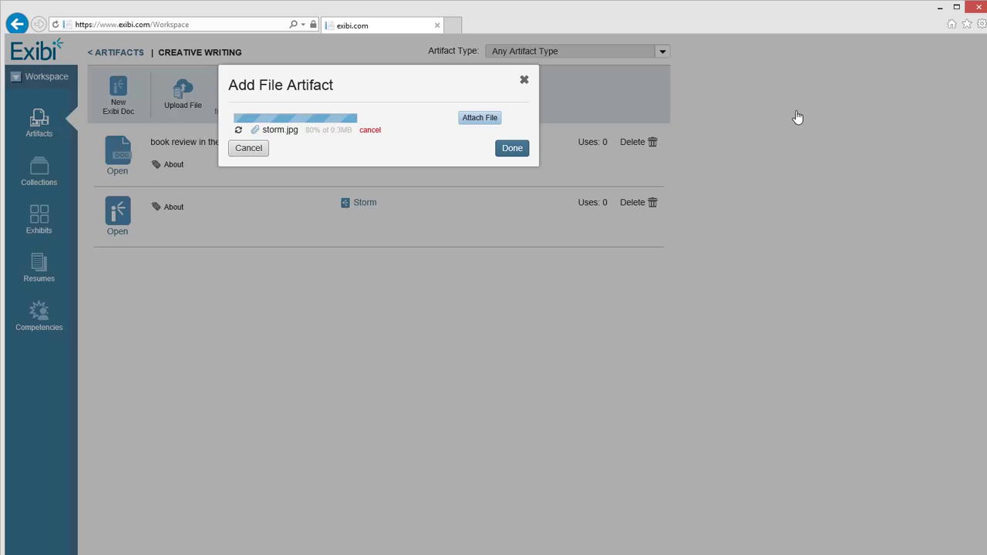
pyautogui.click(512, 148)
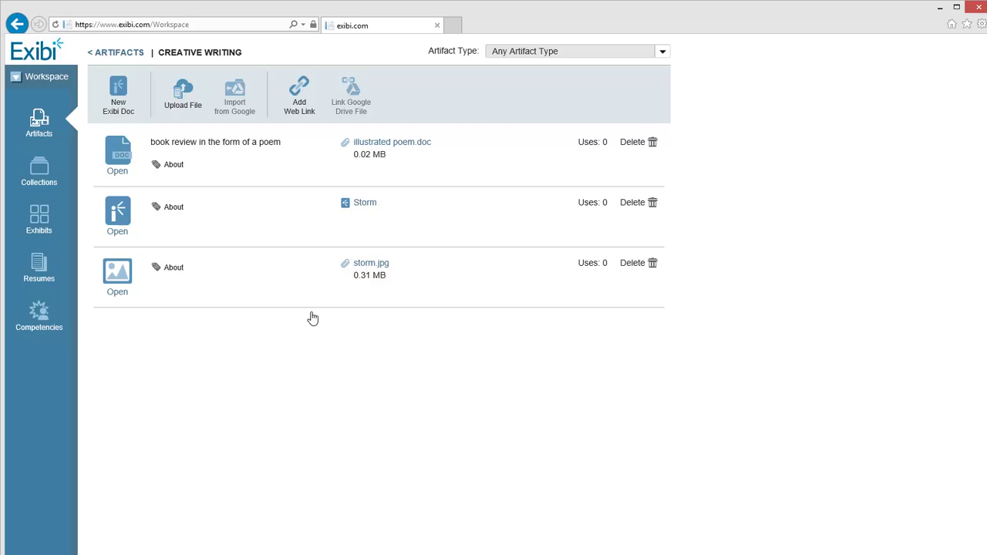
# - Upload the image "a poetry collection tilerev.jpg" as a file artifact in the Creative Writing folder
pyautogui.click(183, 94)
pyautogui.click(478, 120)
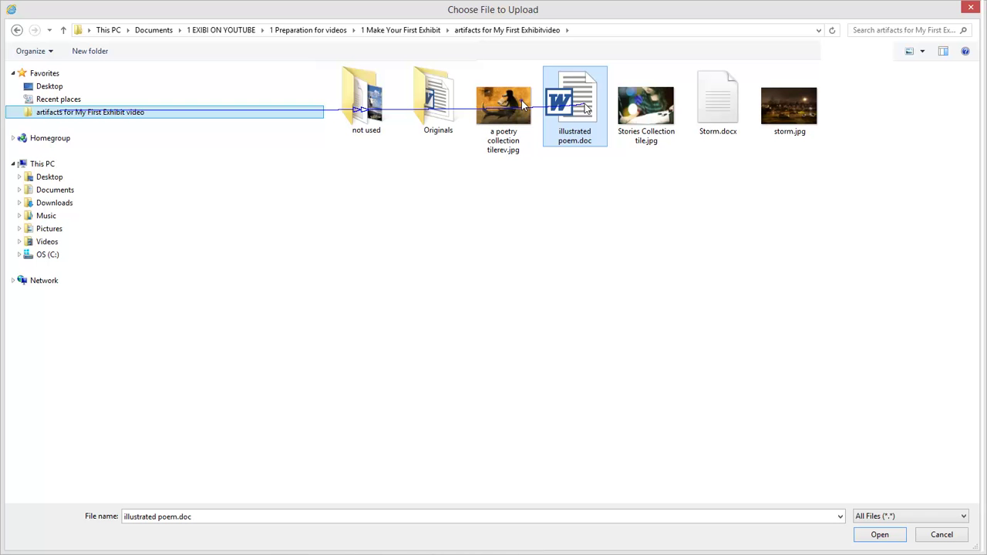
pyautogui.doubleClick(584, 107)
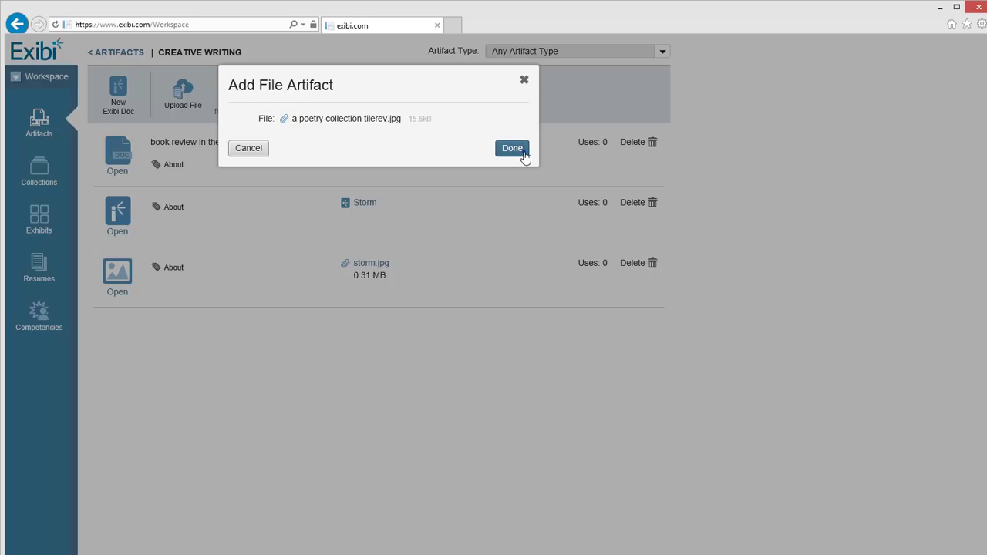
pyautogui.click(523, 153)
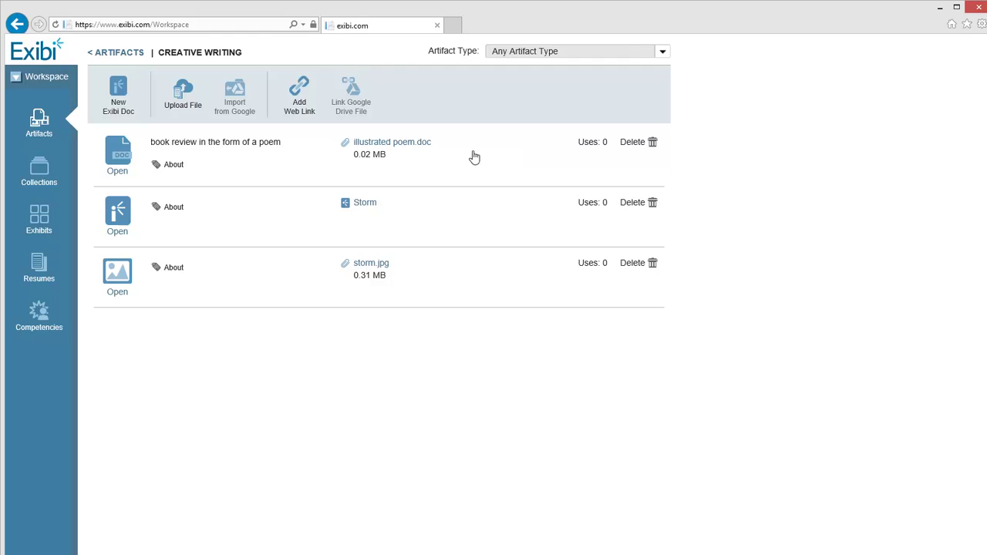
# - Upload "Stories Collection tile.jpg" as a file artifact in the Creative Writing folder, and return to the list of artifact folders
pyautogui.click(179, 94)
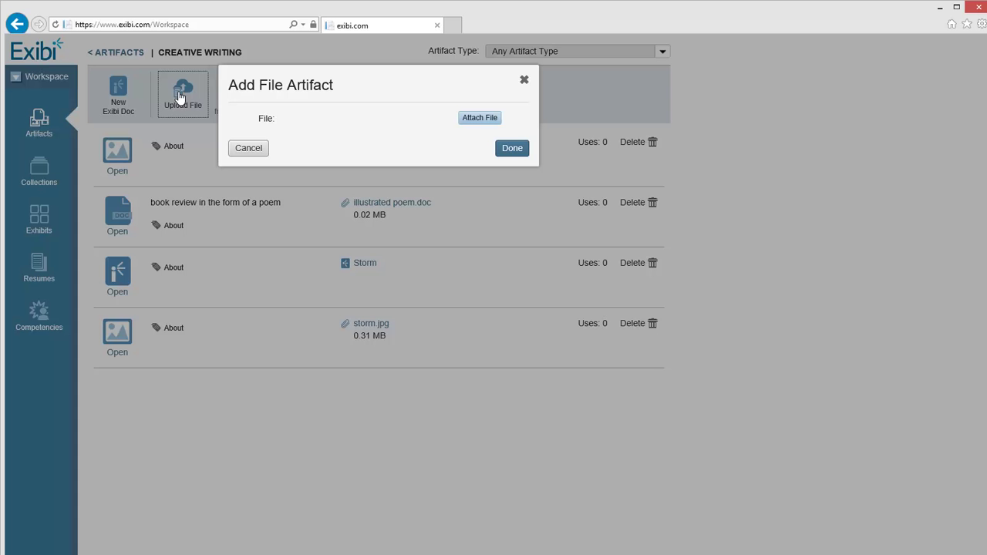
pyautogui.click(482, 119)
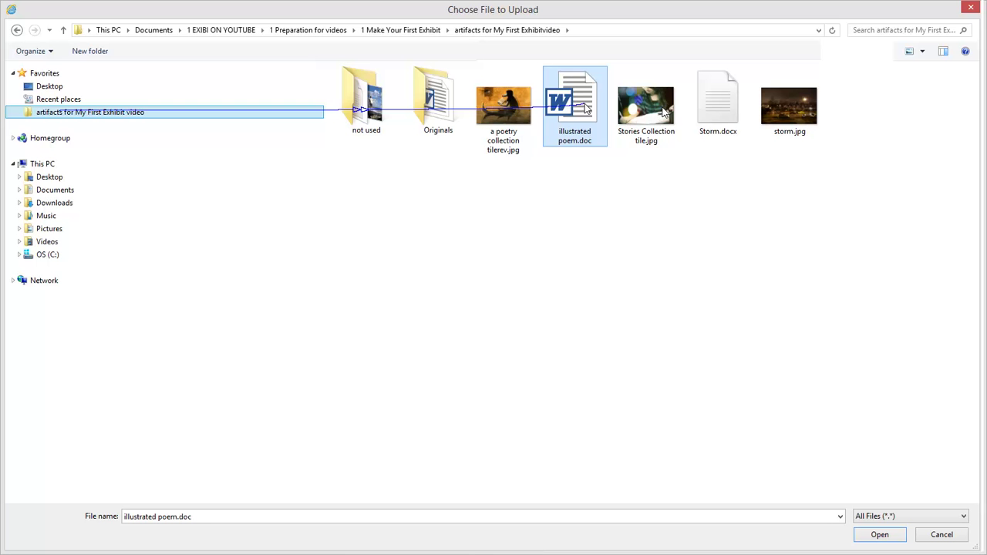
pyautogui.doubleClick(664, 112)
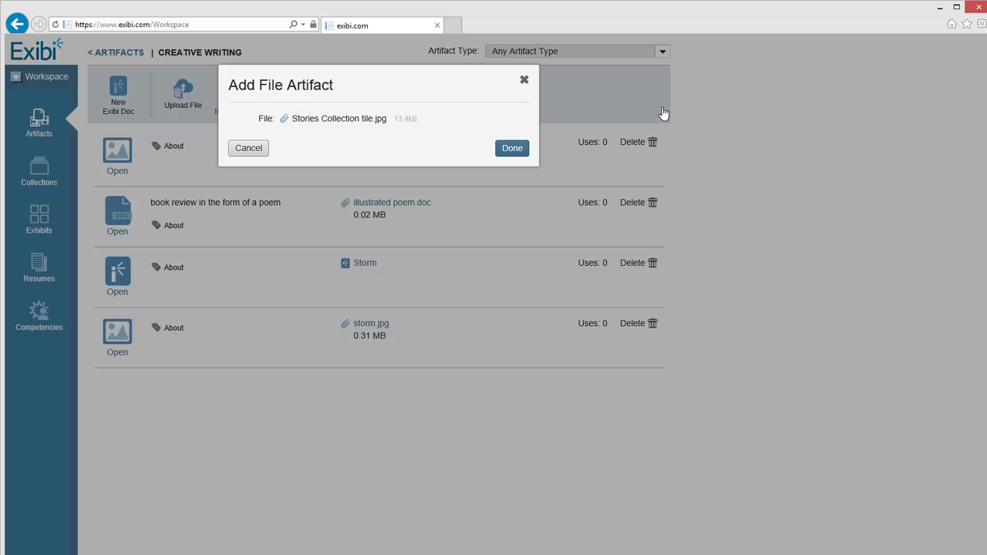
pyautogui.click(520, 150)
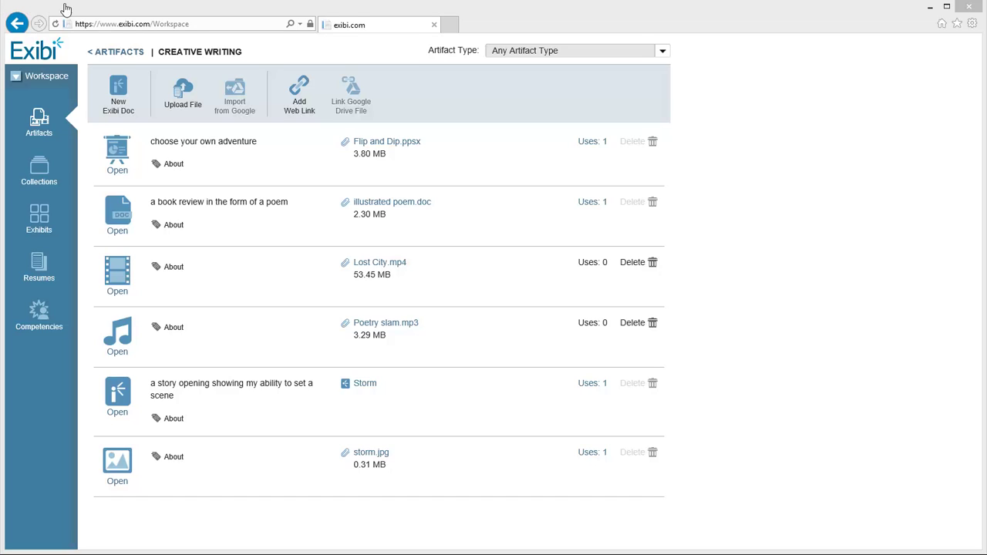
pyautogui.click(133, 54)
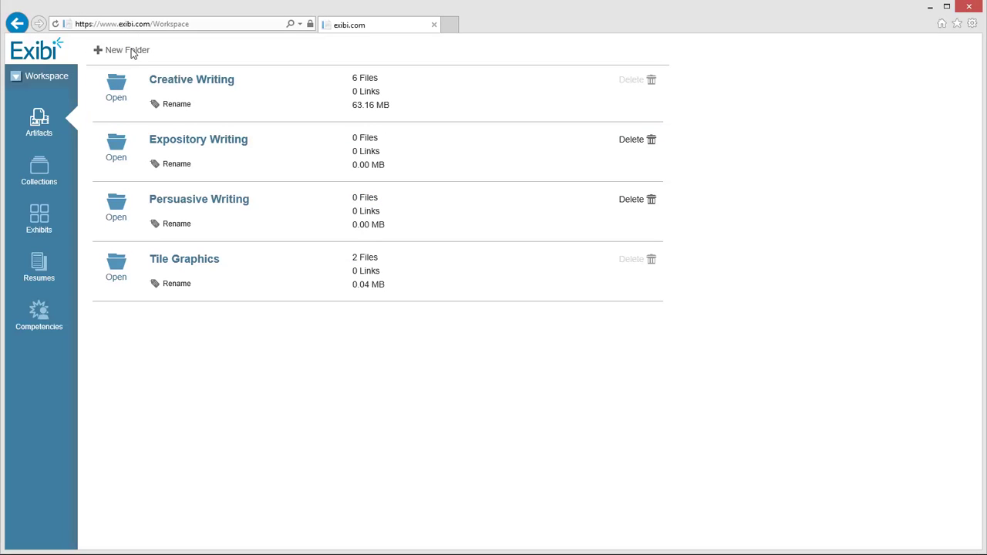